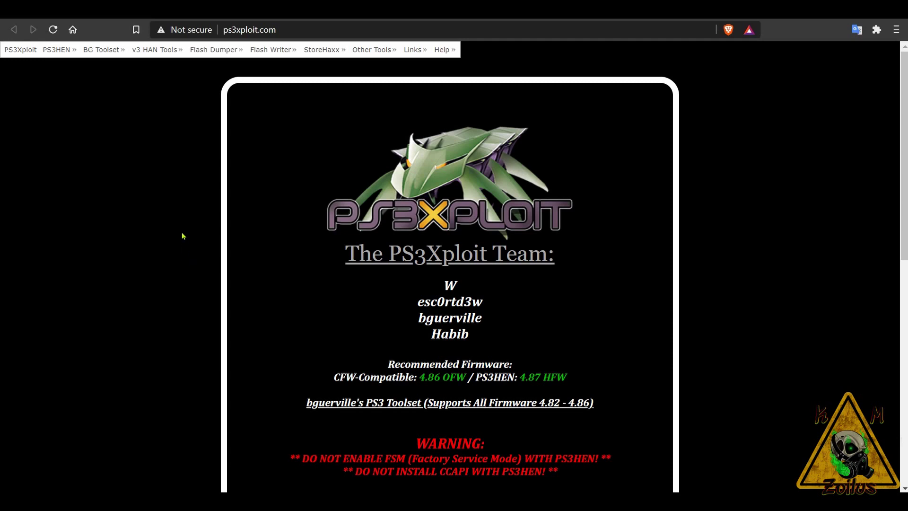
# Review the HFW versions offered for PS3HEN and read the 4.87.1 HFW (Hybrid Firmware) forum thread.
pyautogui.moveTo(58, 50)
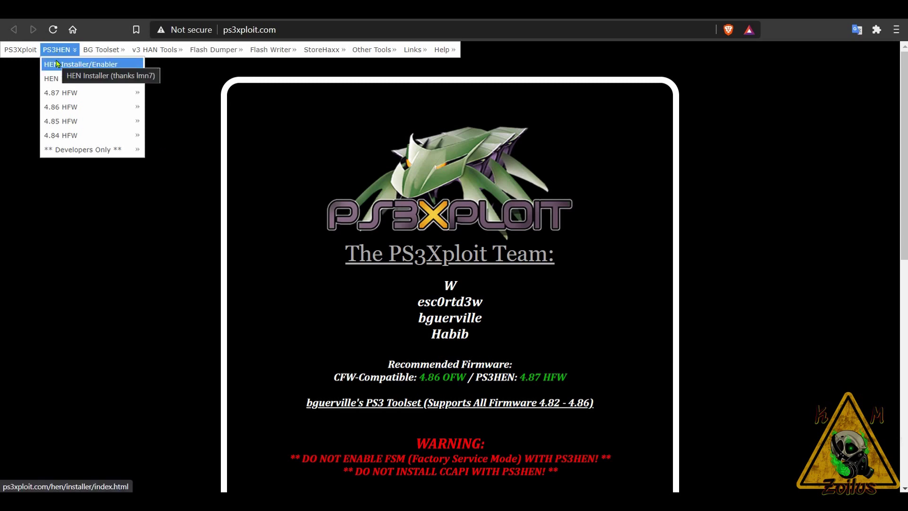
pyautogui.moveTo(118, 92)
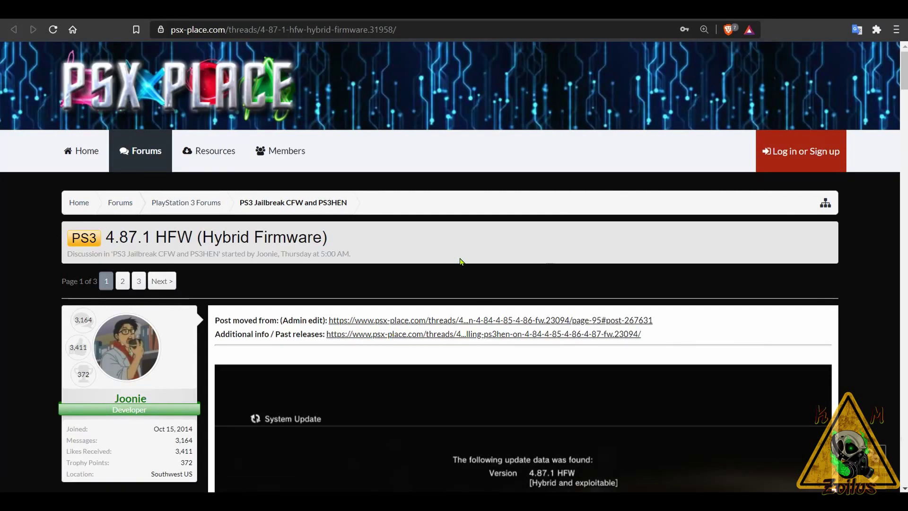
pyautogui.scroll(-2, 489, 261)
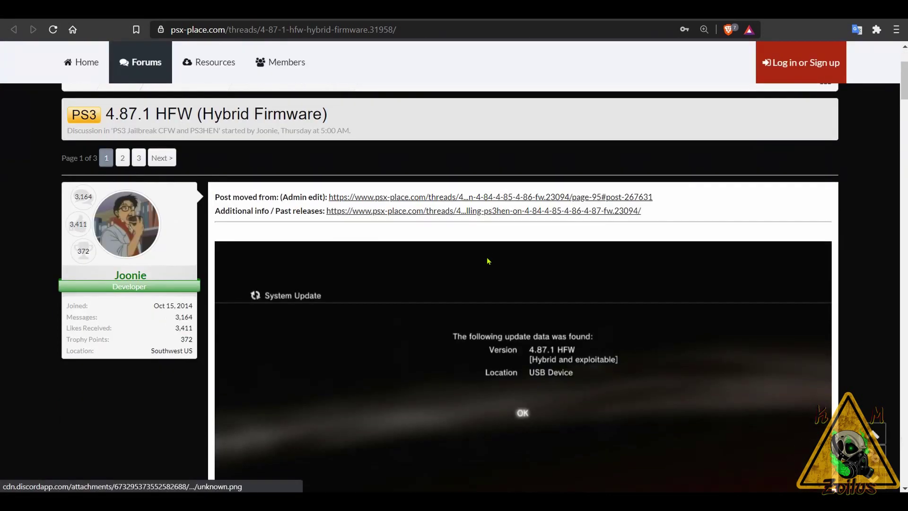
pyautogui.scroll(-6, 488, 261)
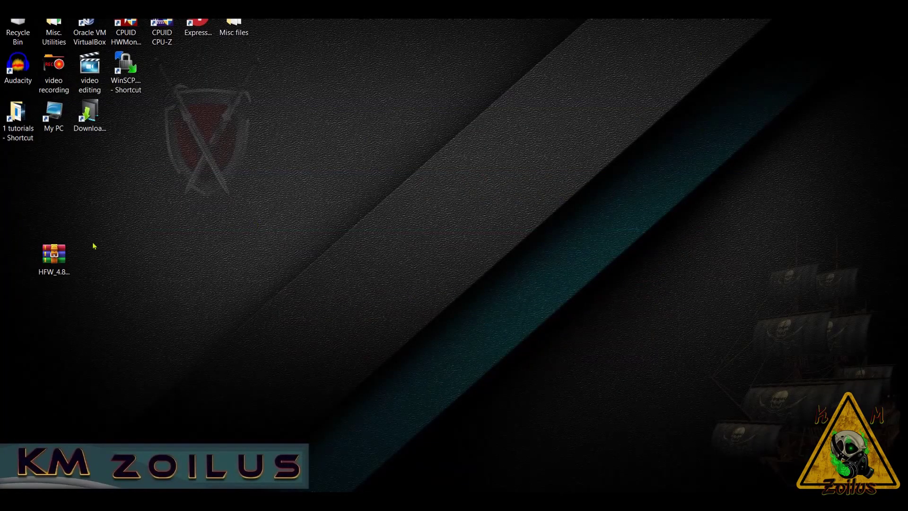
# Open the HFW_4.87.1_12_03_2020.zip archive from the desktop and select HFW_4.87.1_PS3UPDAT.PUP inside it.
pyautogui.click(54, 258)
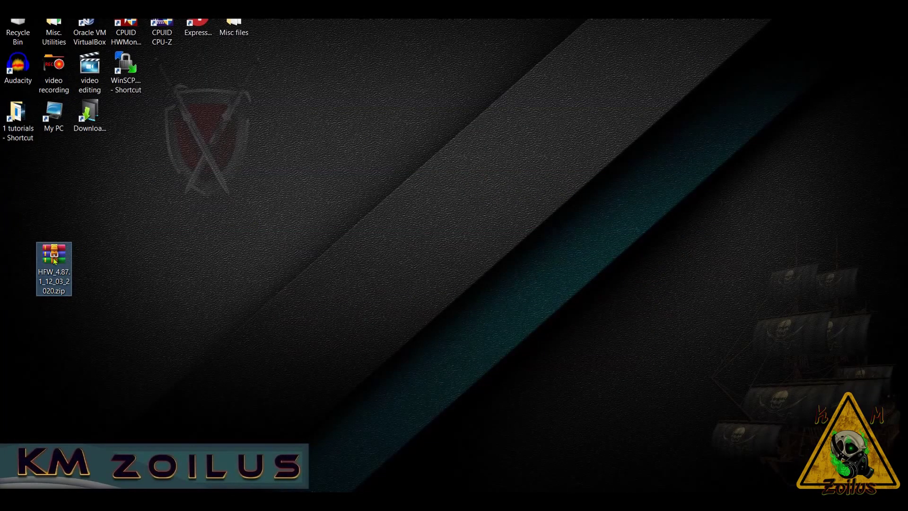
pyautogui.doubleClick(54, 258)
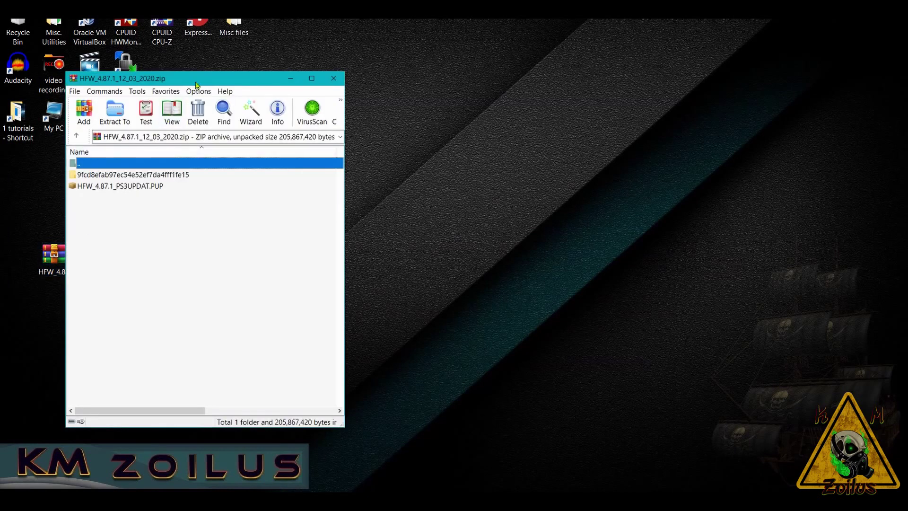
pyautogui.moveTo(196, 84); pyautogui.dragTo(293, 88)
pyautogui.click(215, 176)
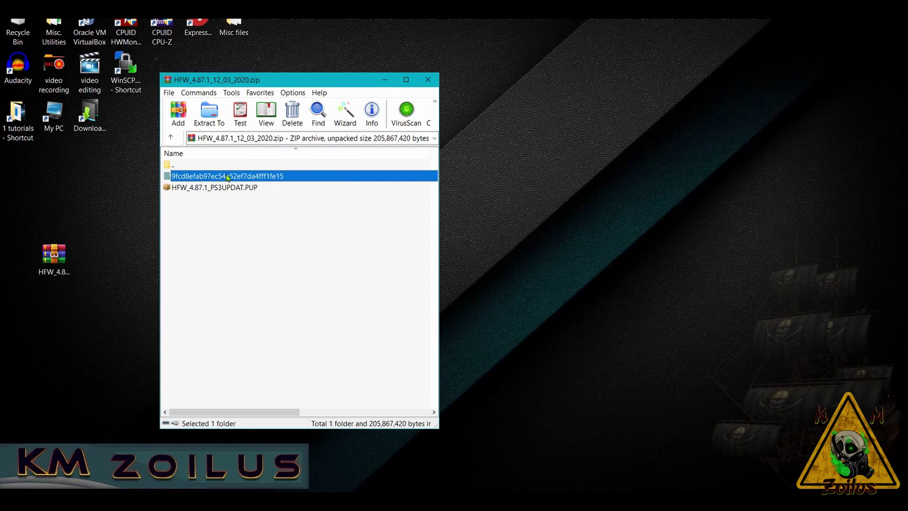
pyautogui.click(238, 188)
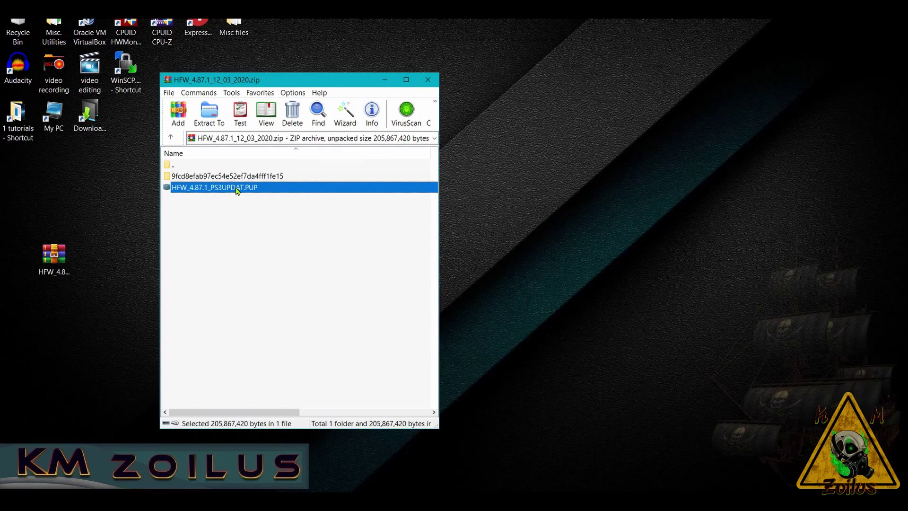
pyautogui.moveTo(301, 85); pyautogui.dragTo(259, 81)
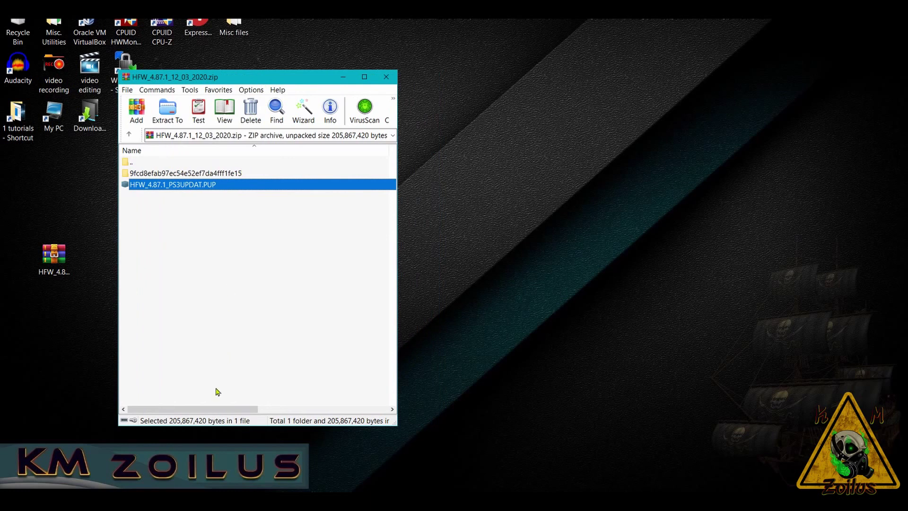
# Bring up the 8GB USB (K:) drive beside the archive and open its PS3\UPDATE folder.
pyautogui.hotkey('alt', 'Tab')
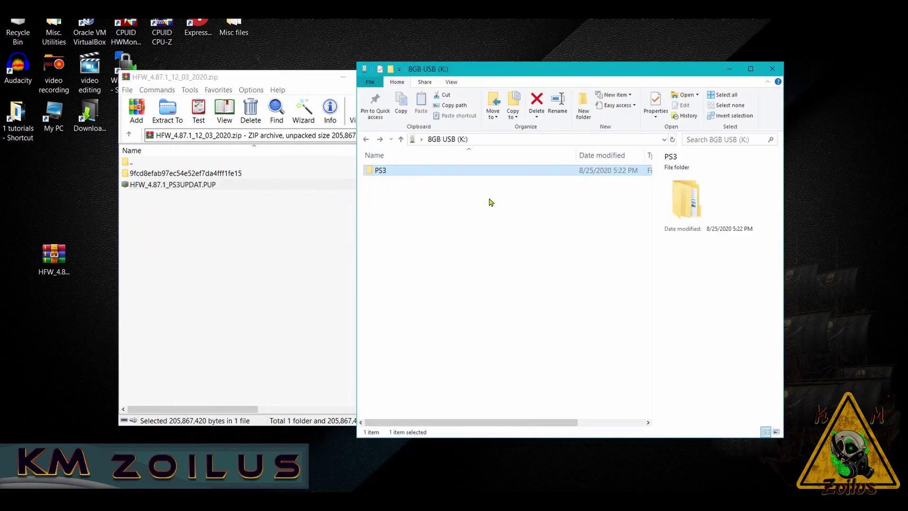
pyautogui.moveTo(520, 79); pyautogui.dragTo(560, 83)
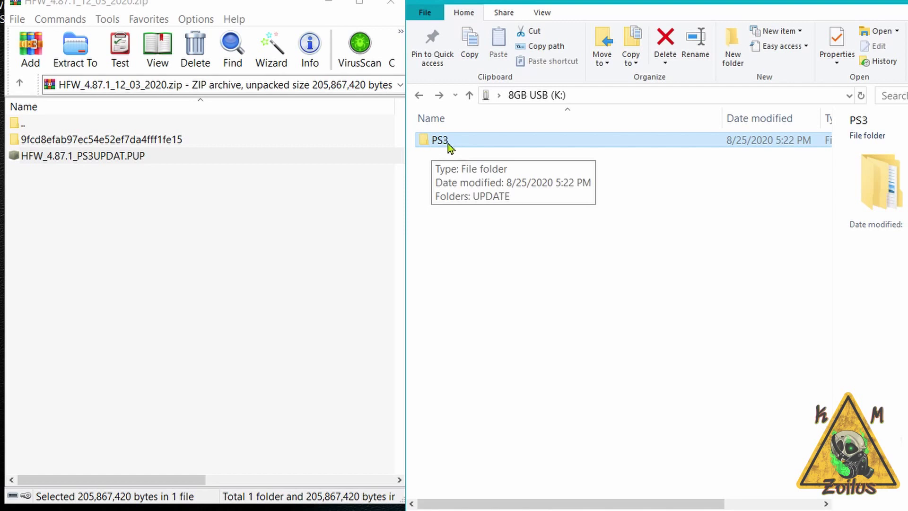
pyautogui.doubleClick(444, 140)
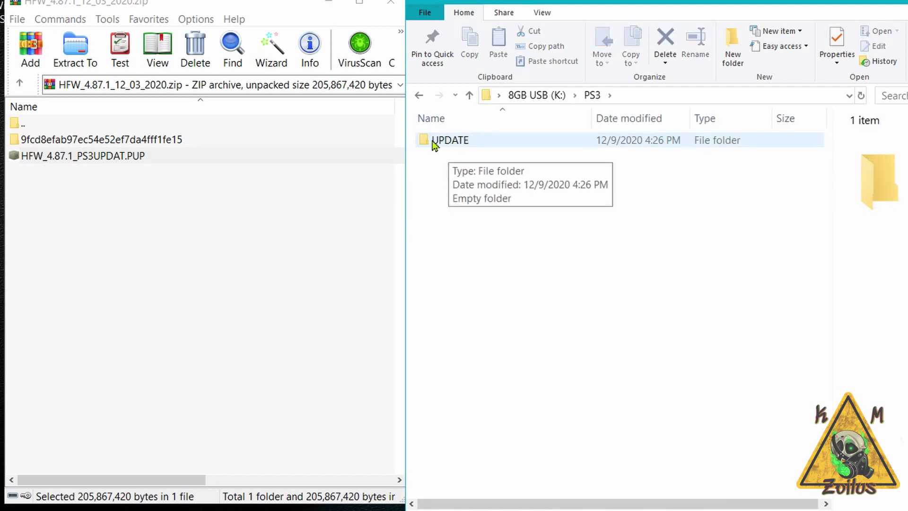
pyautogui.doubleClick(464, 141)
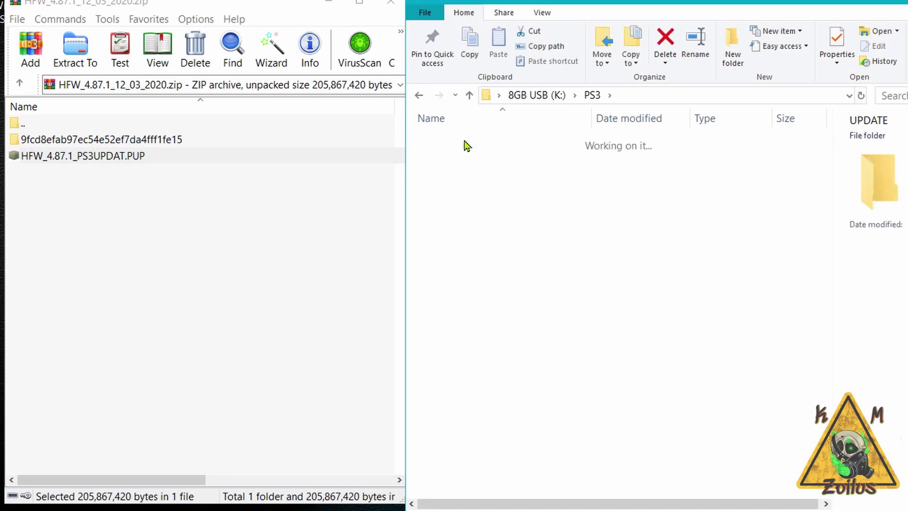
# Extract HFW_4.87.1_PS3UPDAT.PUP from the archive into the USB drive's PS3\UPDATE folder.
pyautogui.click(107, 160)
pyautogui.click(122, 154)
pyautogui.click(135, 192)
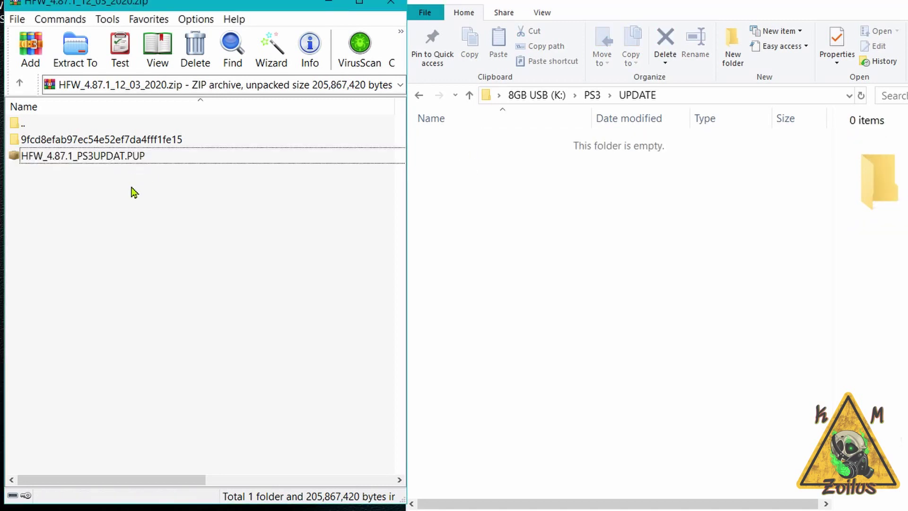
pyautogui.moveTo(108, 161); pyautogui.dragTo(453, 199)
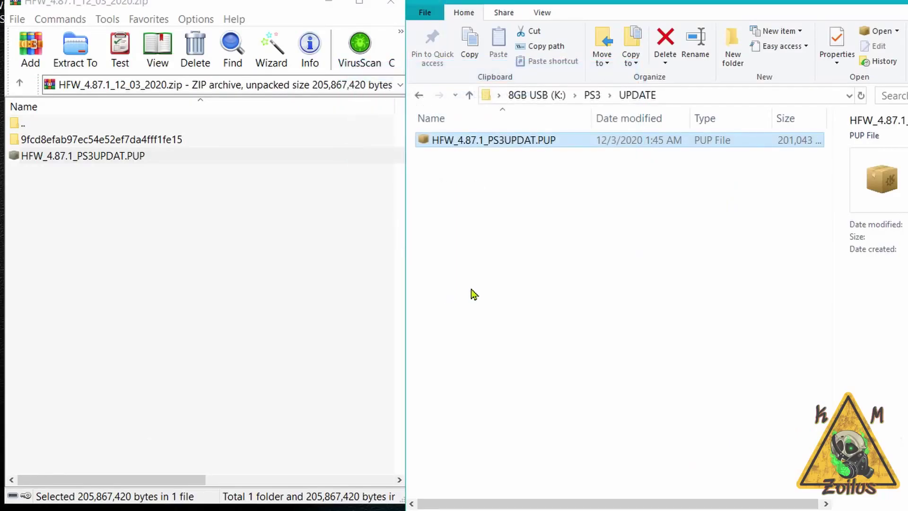
# Rename the extracted firmware file to PS3UPDAT.PUP and go back to the root of the USB drive.
pyautogui.rightClick(489, 141)
pyautogui.click(531, 393)
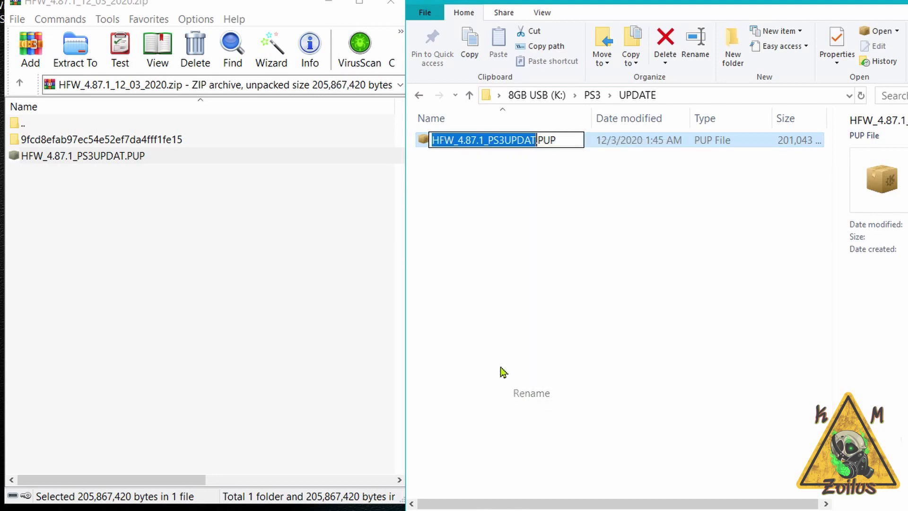
pyautogui.click(490, 140)
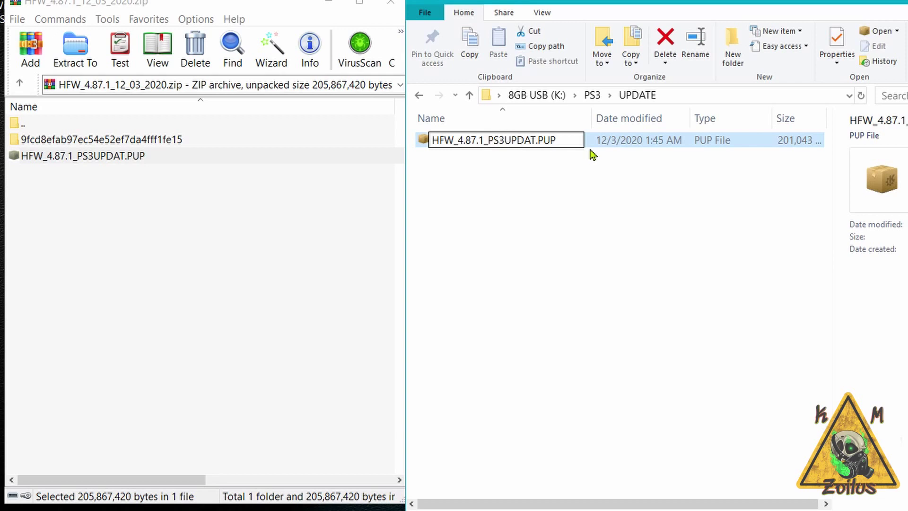
pyautogui.press('BackSpace')
pyautogui.press('BackSpace')
pyautogui.press('BackSpace')
pyautogui.press('BackSpace')
pyautogui.press('BackSpace')
pyautogui.press('BackSpace')
pyautogui.press('BackSpace')
pyautogui.press('BackSpace')
pyautogui.press('BackSpace')
pyautogui.press('BackSpace')
pyautogui.press('BackSpace')
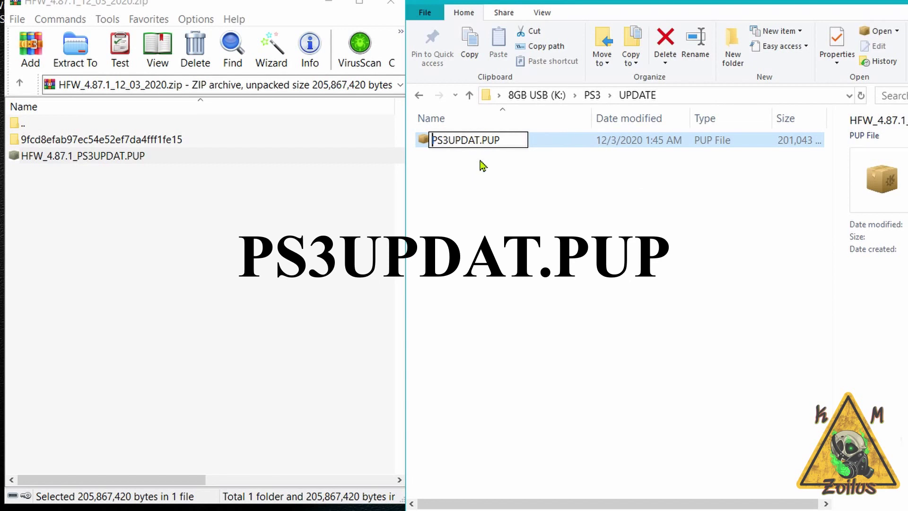
pyautogui.press('Return')
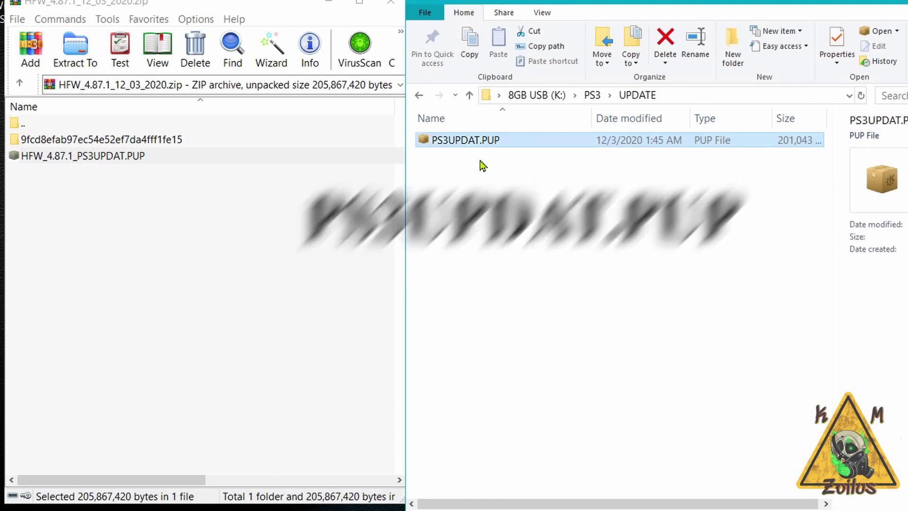
pyautogui.press('BackSpace')
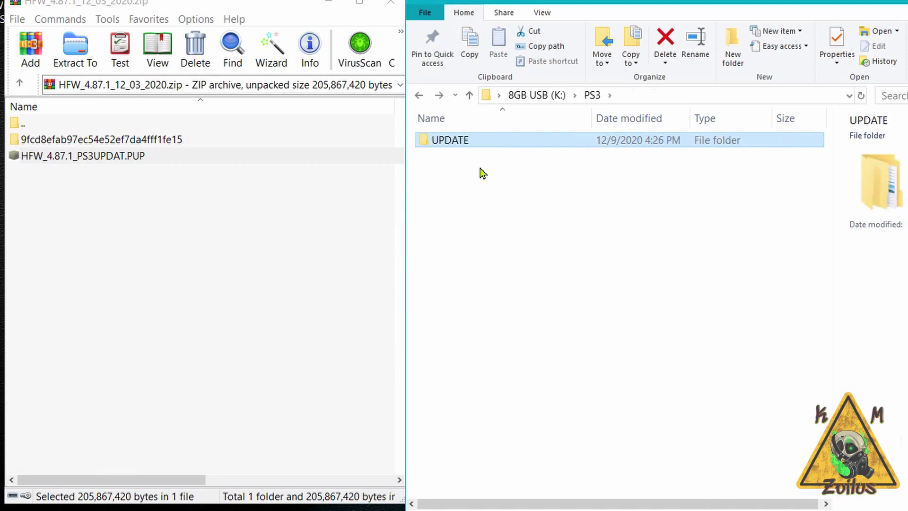
pyautogui.press('BackSpace')
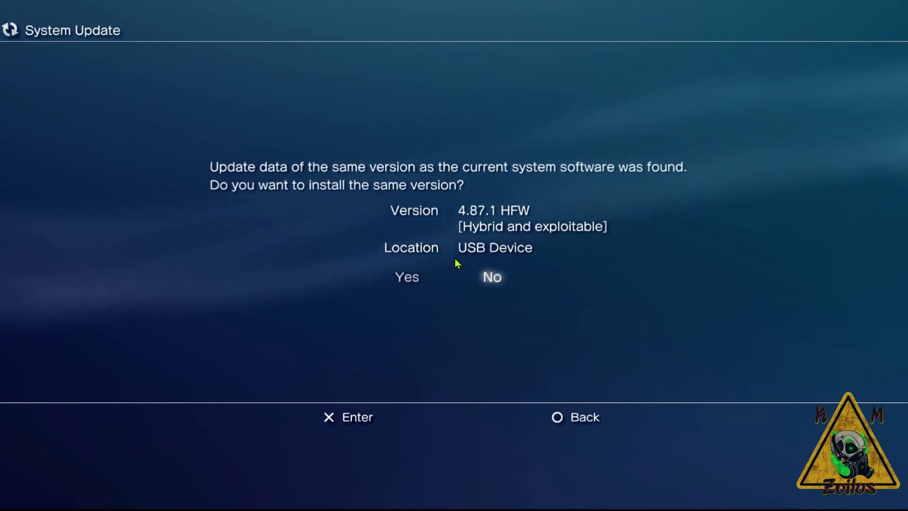
# Agree to install the 4.87.1 HFW system update from the USB device.
pyautogui.press('Left')
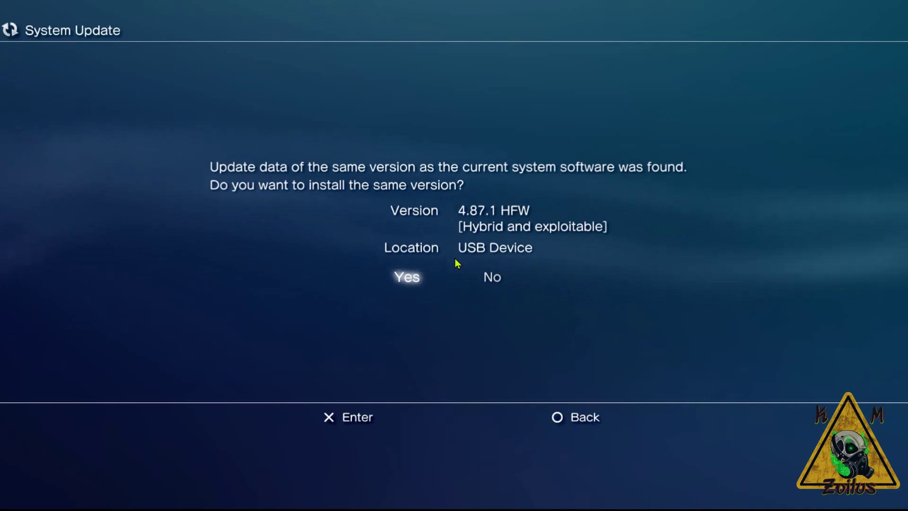
pyautogui.press('Return')
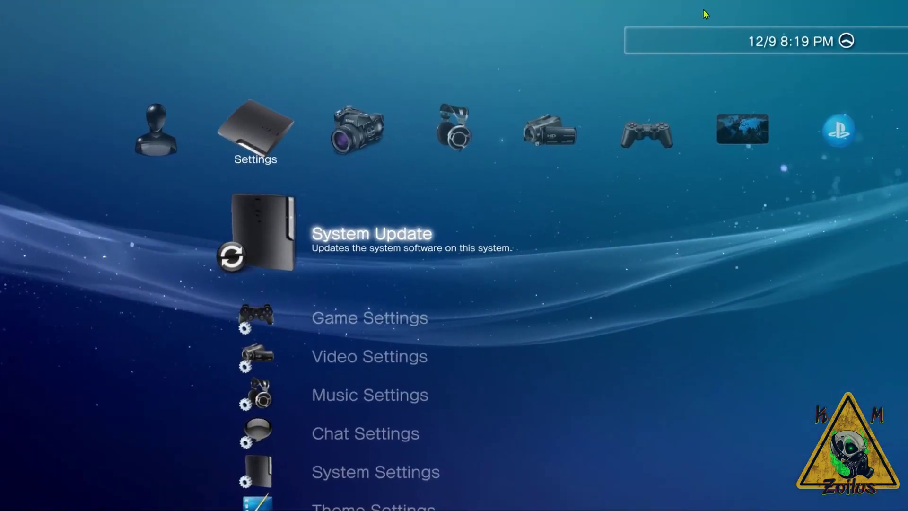
# Go to System Settings on the console and set Display [What's New] to Off.
pyautogui.press('Down')
pyautogui.press('Down')
pyautogui.press('Down')
pyautogui.press('Down')
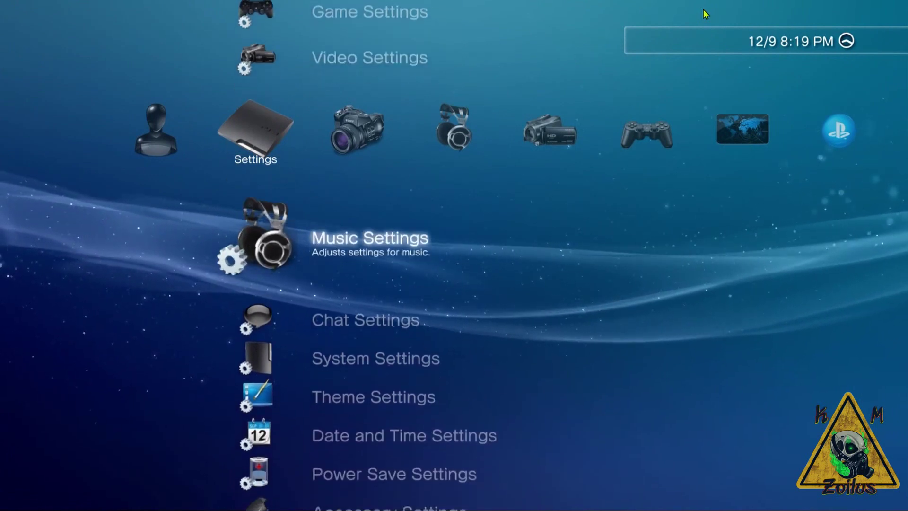
pyautogui.press('Down')
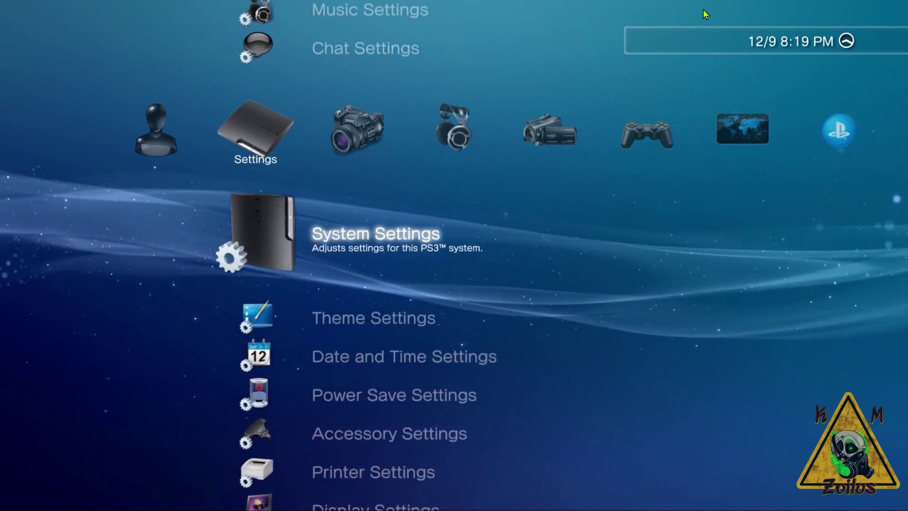
pyautogui.press('Return')
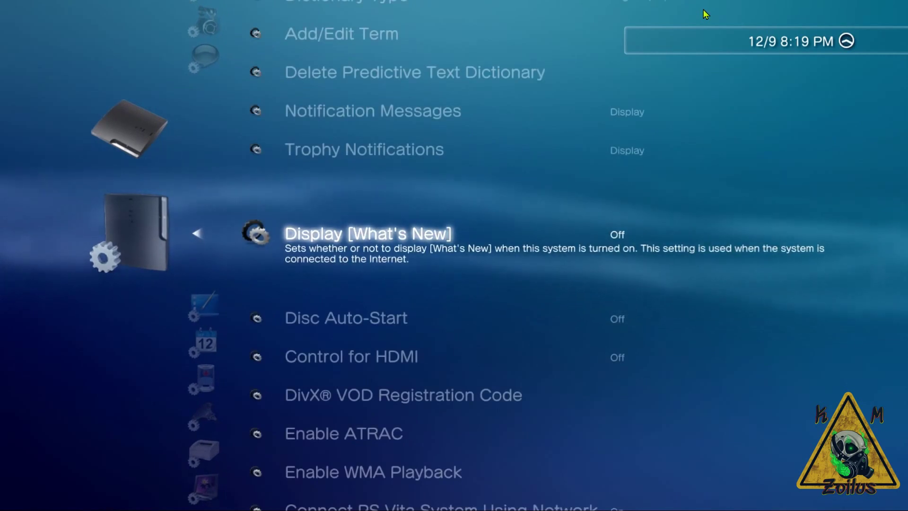
pyautogui.press('Return')
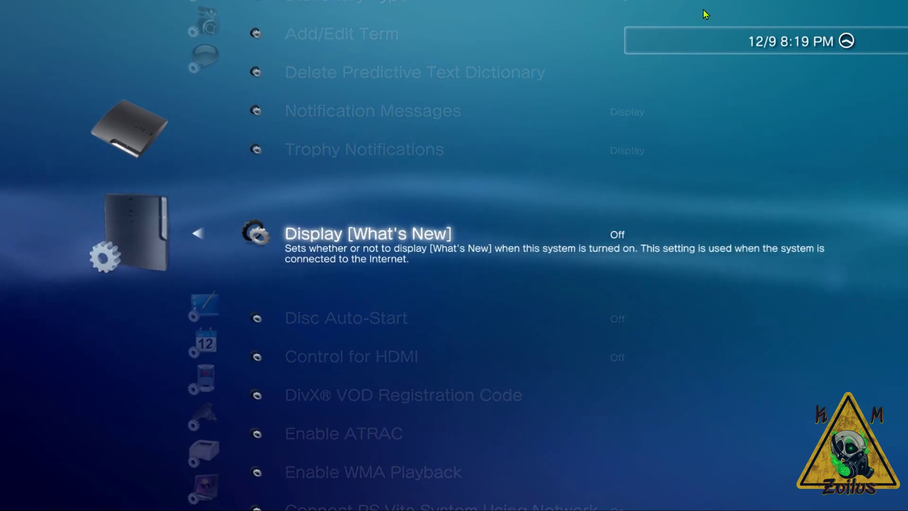
pyautogui.press('Return')
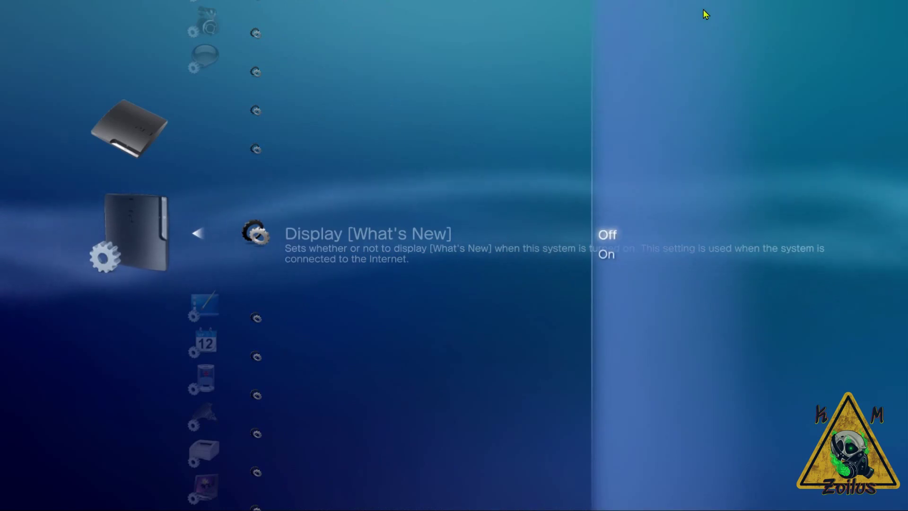
pyautogui.press('Return')
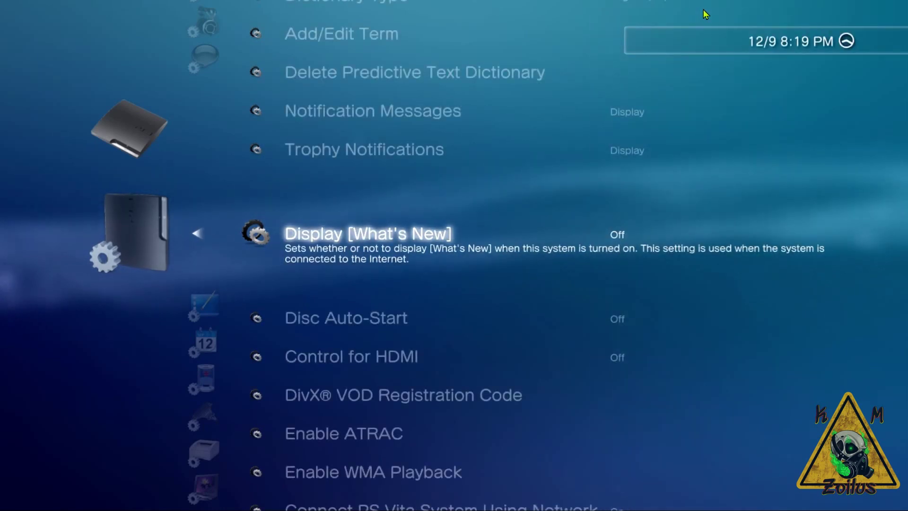
# Check the installed system software version in System Information, then leave the system settings.
pyautogui.press('Down')
pyautogui.press('Down')
pyautogui.press('Down')
pyautogui.press('Down')
pyautogui.press('Down')
pyautogui.press('Down')
pyautogui.press('Down')
pyautogui.press('Down')
pyautogui.press('Down')
pyautogui.press('Down')
pyautogui.press('Down')
pyautogui.press('Down')
pyautogui.press('Down')
pyautogui.press('Down')
pyautogui.press('Down')
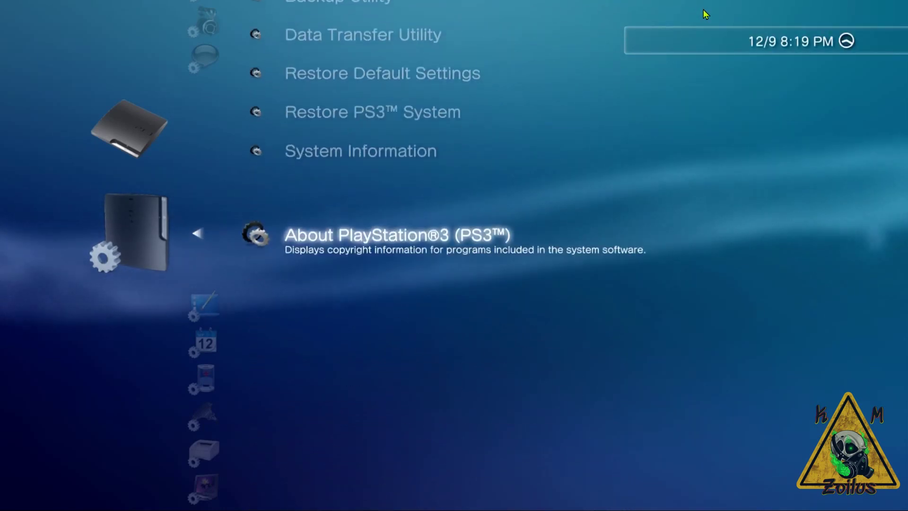
pyautogui.press('Up')
pyautogui.press('Return')
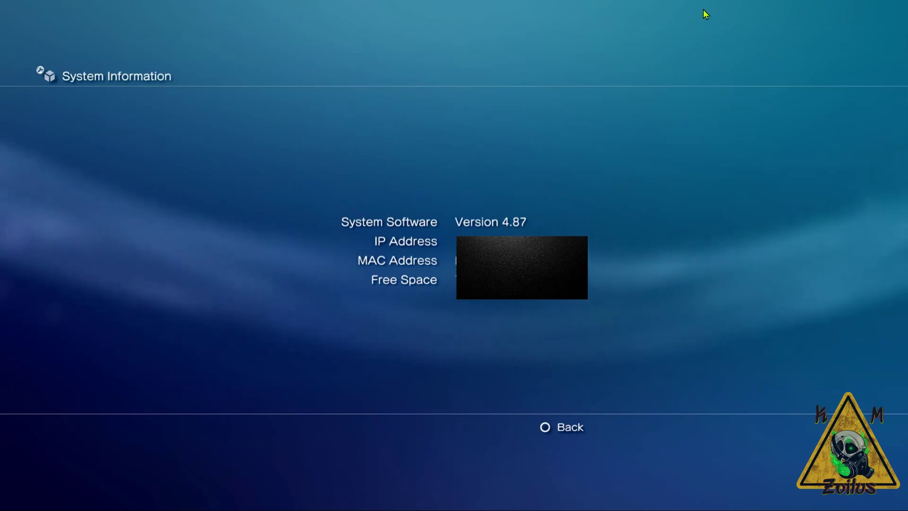
pyautogui.press('Escape')
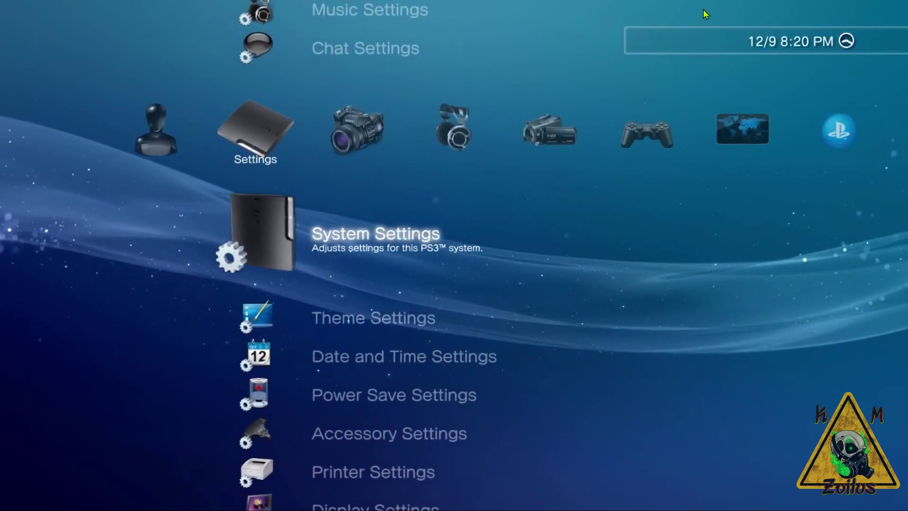
# Launch the Internet Browser from the console's Network category.
pyautogui.press('Right')
pyautogui.press('Right')
pyautogui.press('Right')
pyautogui.press('Right')
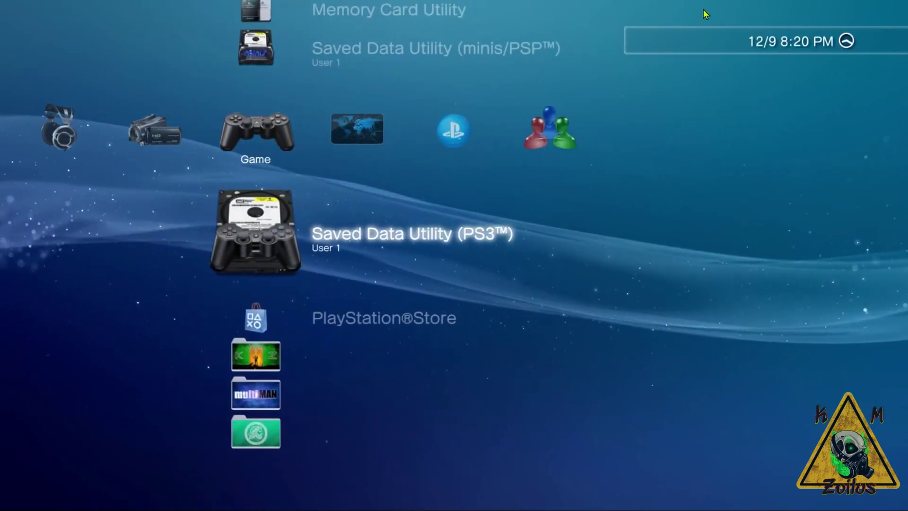
pyautogui.press('Right')
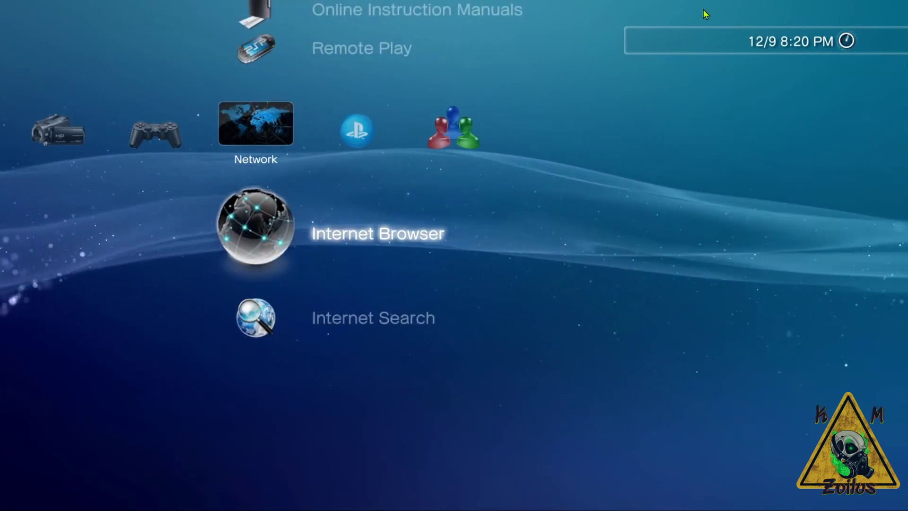
pyautogui.press('Return')
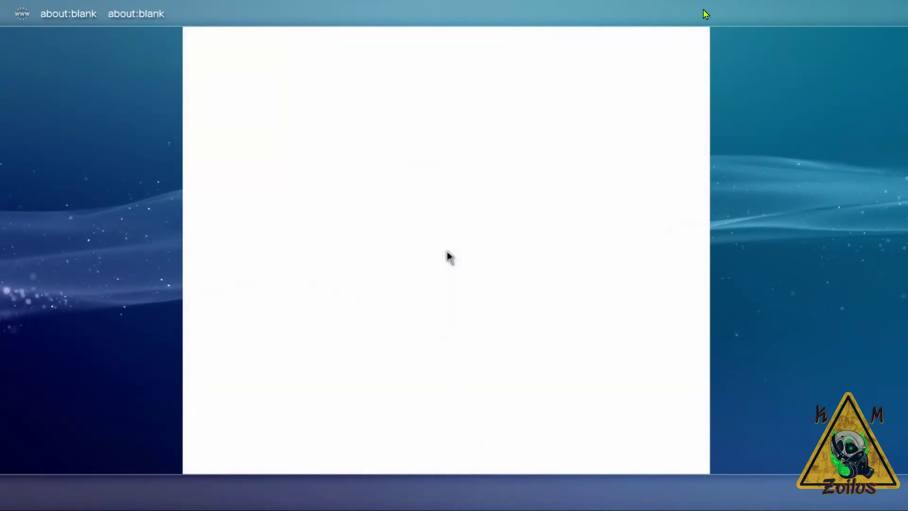
# Set the browser's home page to a blank page, leave Restore Window at Browser Start unticked, and confirm.
pyautogui.press('Menu')
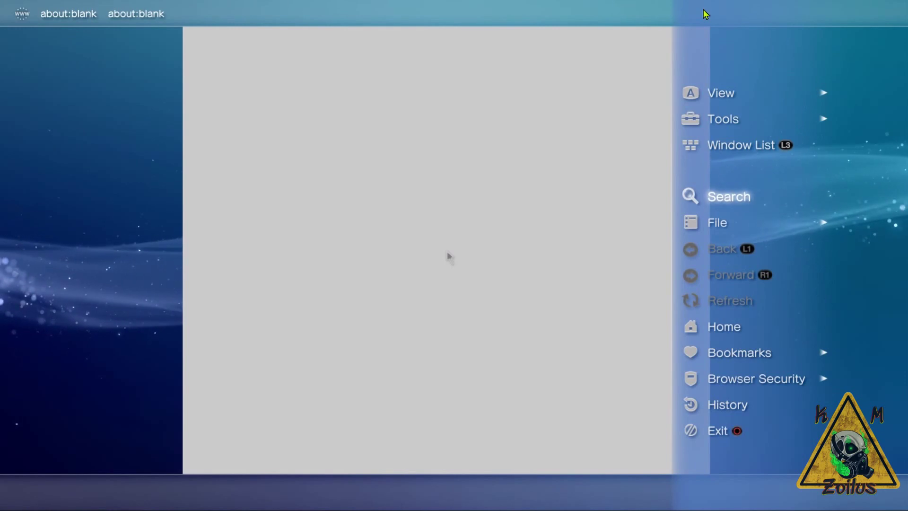
pyautogui.press('Up')
pyautogui.press('Up')
pyautogui.press('Right')
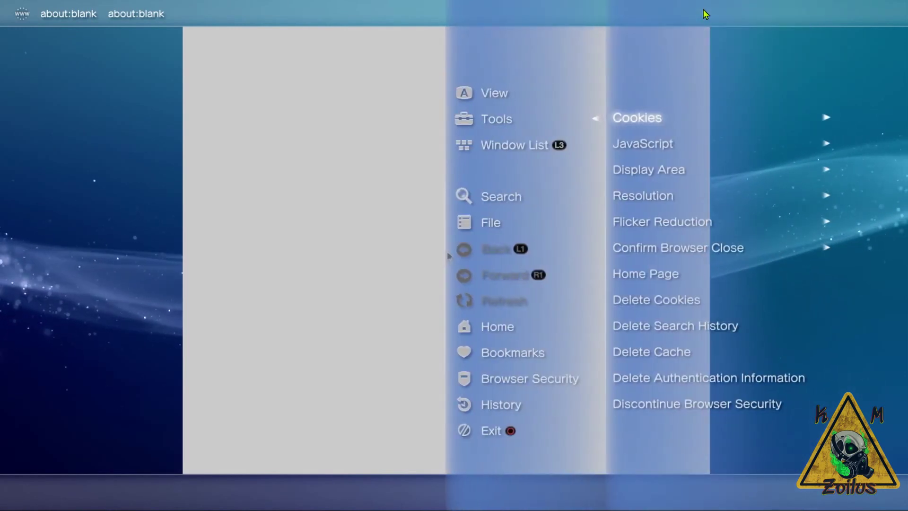
pyautogui.press('Down')
pyautogui.press('Down')
pyautogui.press('Down')
pyautogui.press('Down')
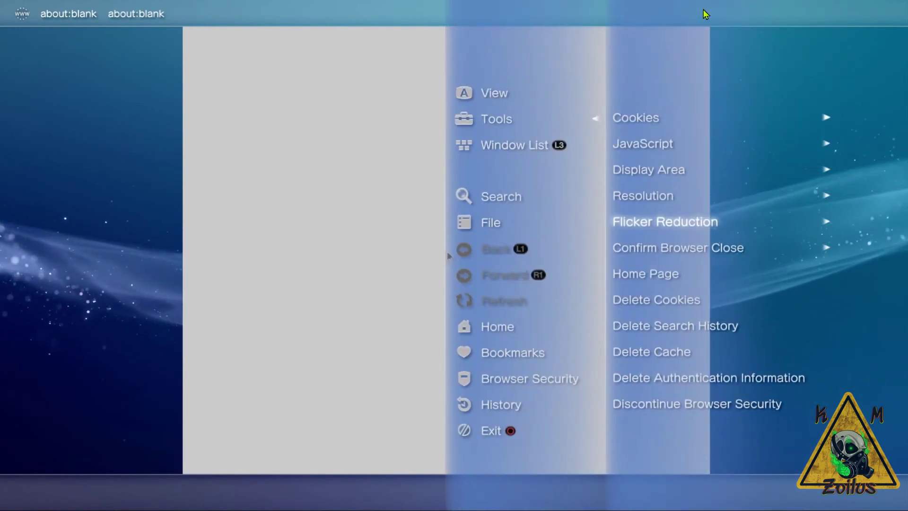
pyautogui.press('Down')
pyautogui.press('Down')
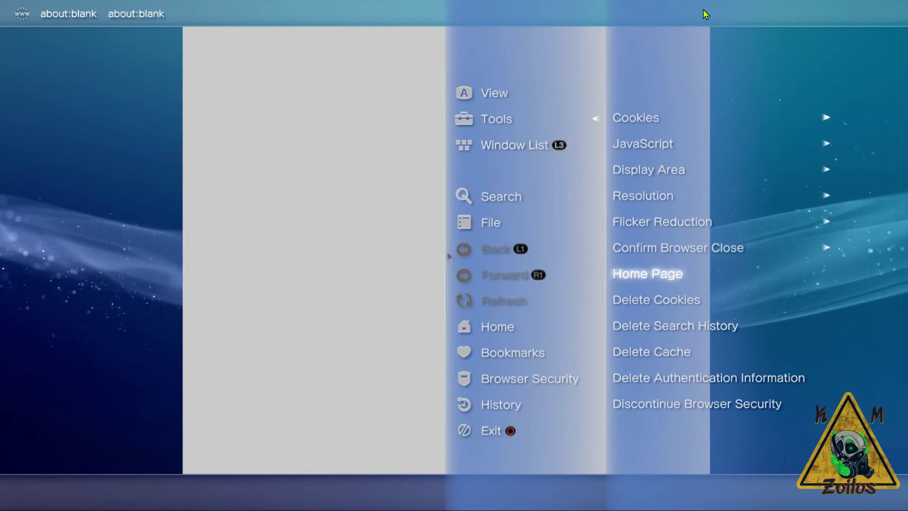
pyautogui.press('Return')
pyautogui.press('Down')
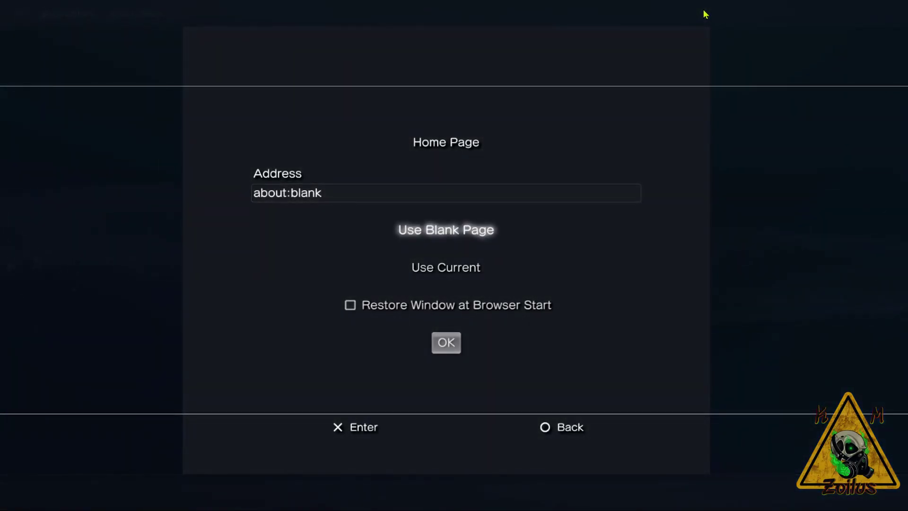
pyautogui.press('Down')
pyautogui.press('Down')
pyautogui.press('Down')
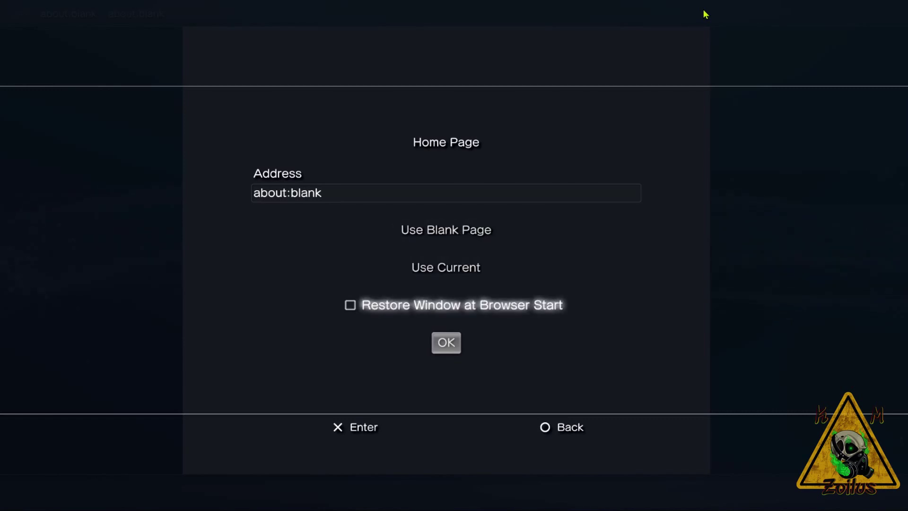
pyautogui.press('Return')
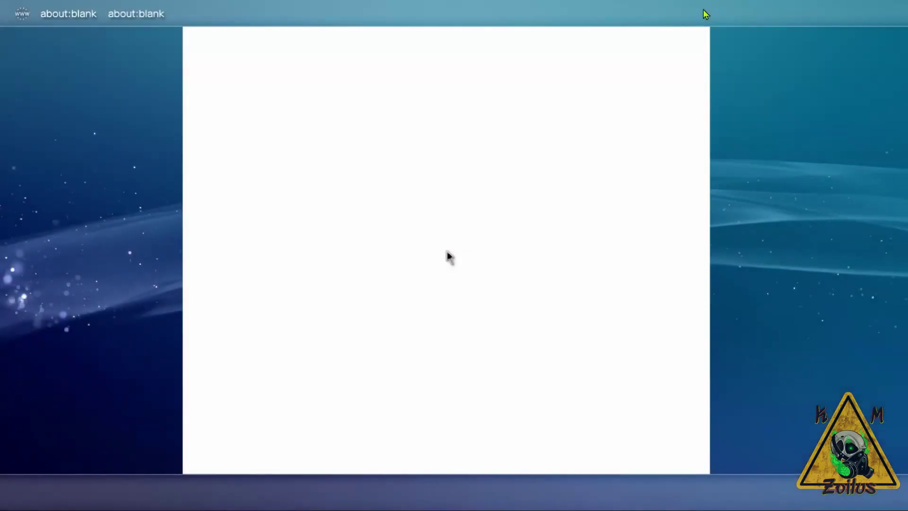
# Set the browser's Confirm Browser Close option to Off.
pyautogui.press('v')
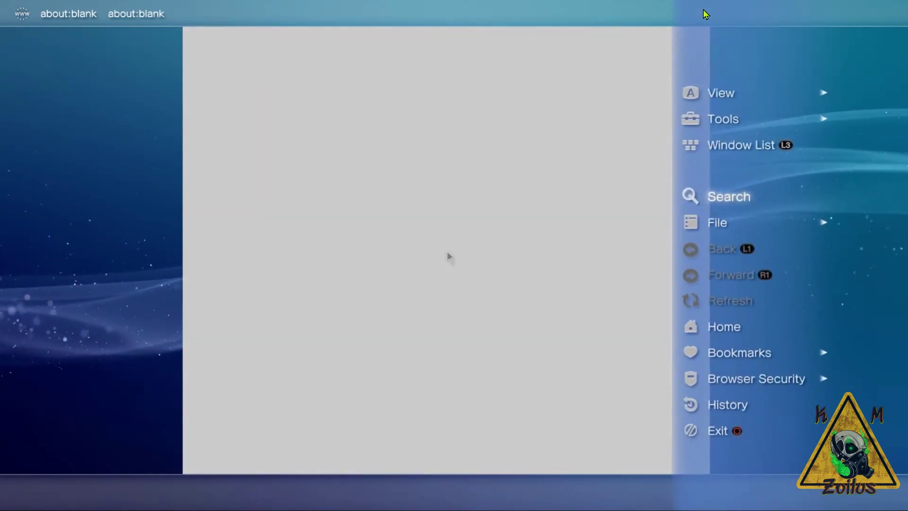
pyautogui.press('Up')
pyautogui.press('Up')
pyautogui.press('Return')
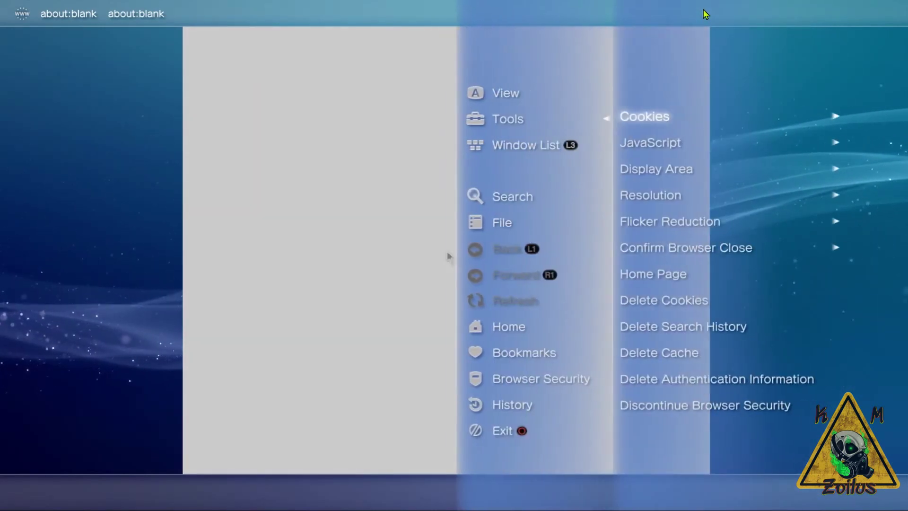
pyautogui.press('Down')
pyautogui.press('Down')
pyautogui.press('Down')
pyautogui.press('Down')
pyautogui.press('Down')
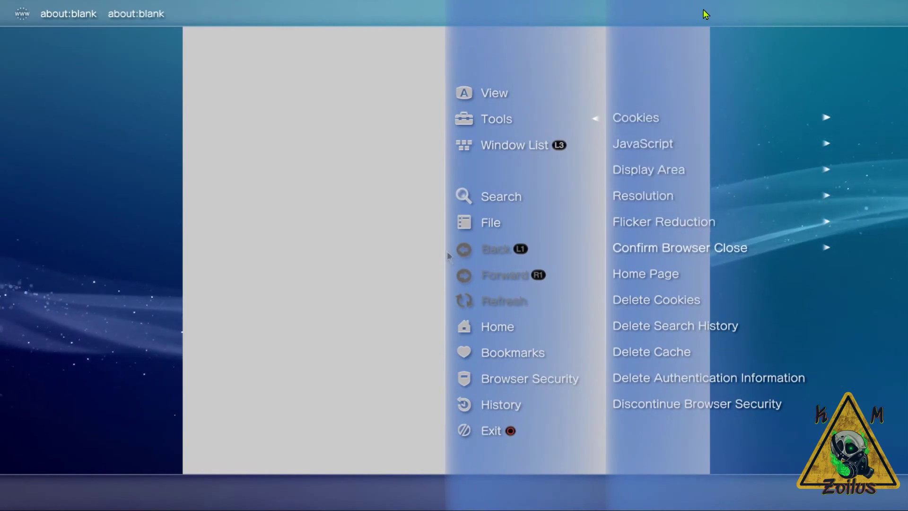
pyautogui.press('Return')
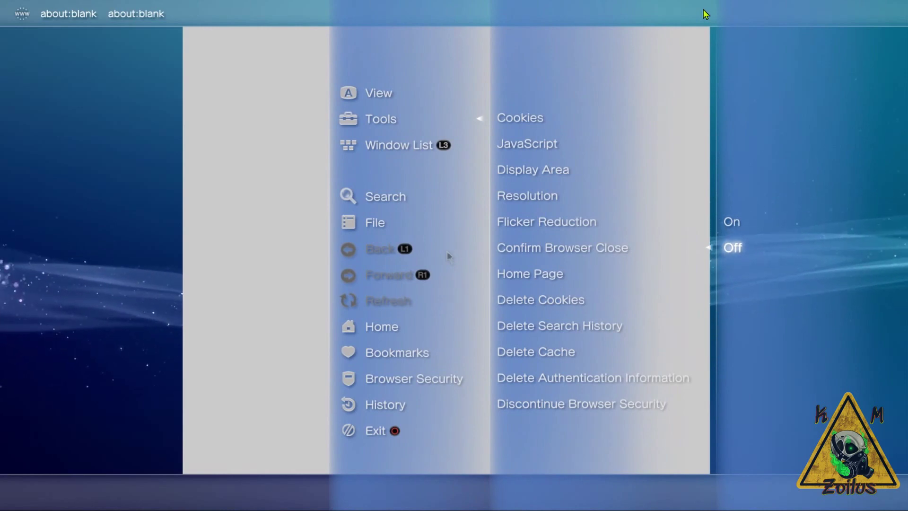
pyautogui.press('Return')
# Review the browser tools for deleting cookies, search history, cache and authentication information.
pyautogui.press('v')
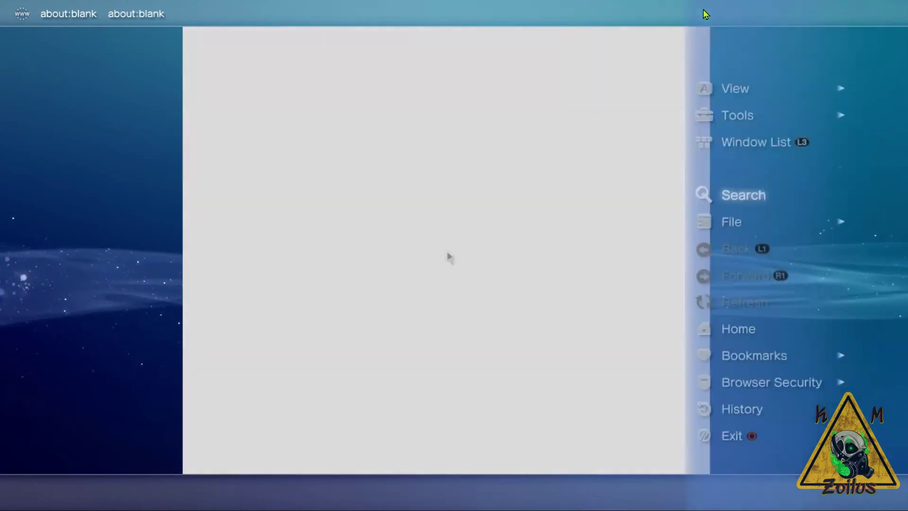
pyautogui.press('Up')
pyautogui.press('Up')
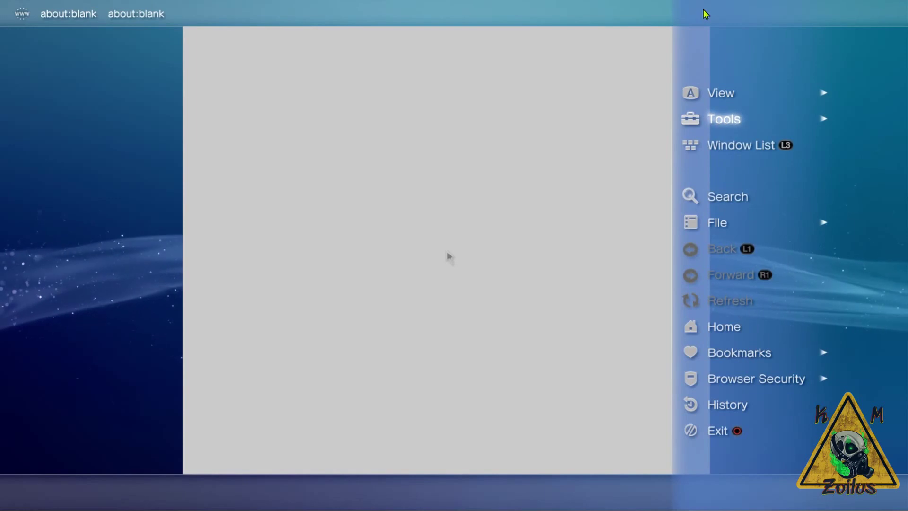
pyautogui.press('Right')
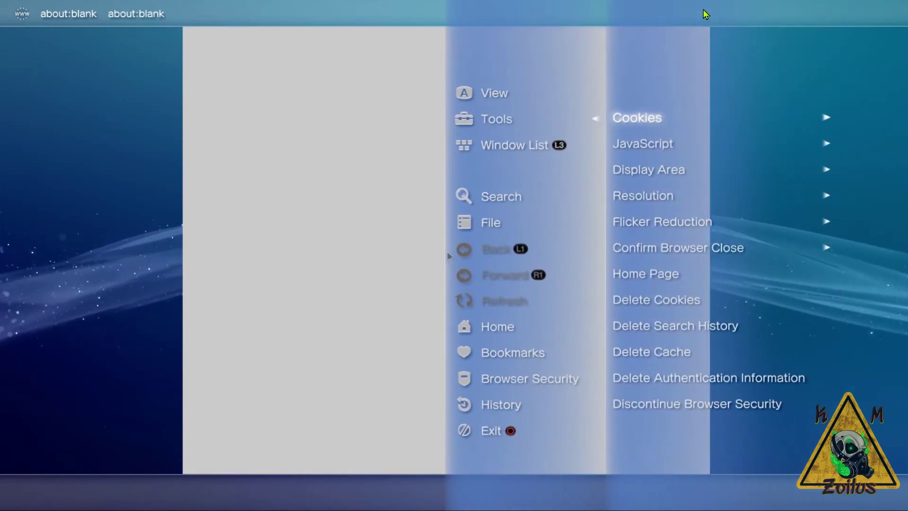
pyautogui.press('Down')
pyautogui.press('Down')
pyautogui.press('Down')
pyautogui.press('Down')
pyautogui.press('Down')
pyautogui.press('Down')
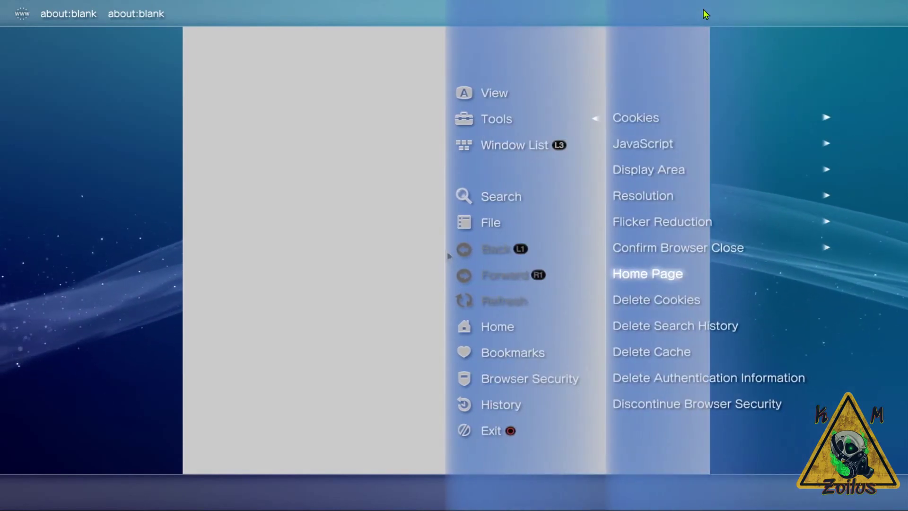
pyautogui.press('Down')
pyautogui.press('Down')
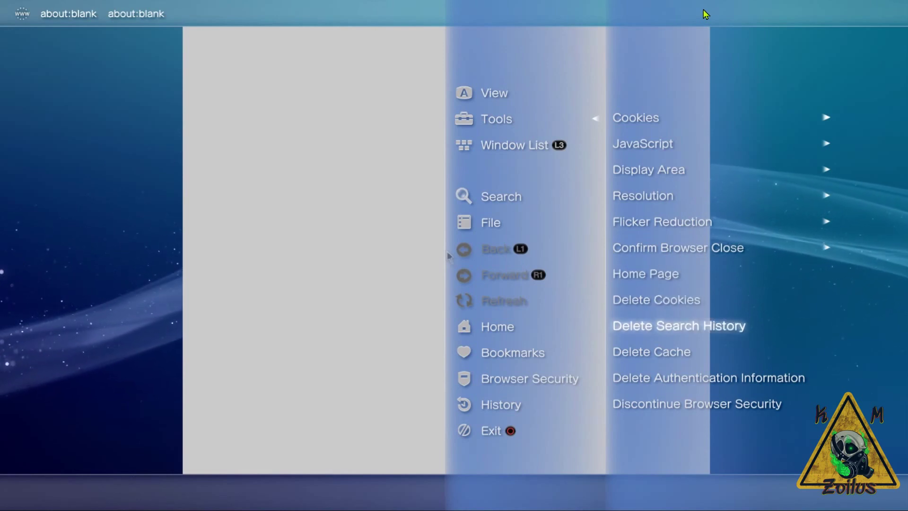
pyautogui.press('Down')
pyautogui.press('Down')
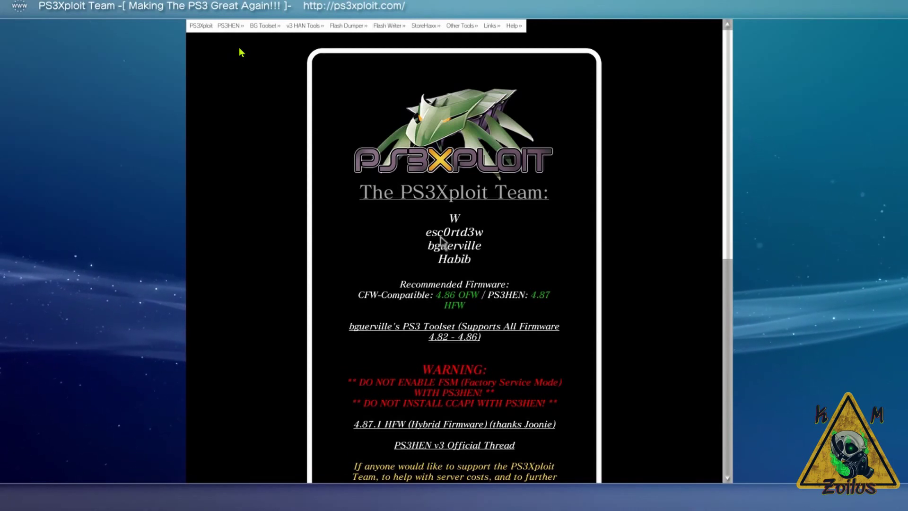
# Load the manual HEN installer page from the PS3HEN section of ps3xploit.com and close the browser.
pyautogui.moveTo(231, 28)
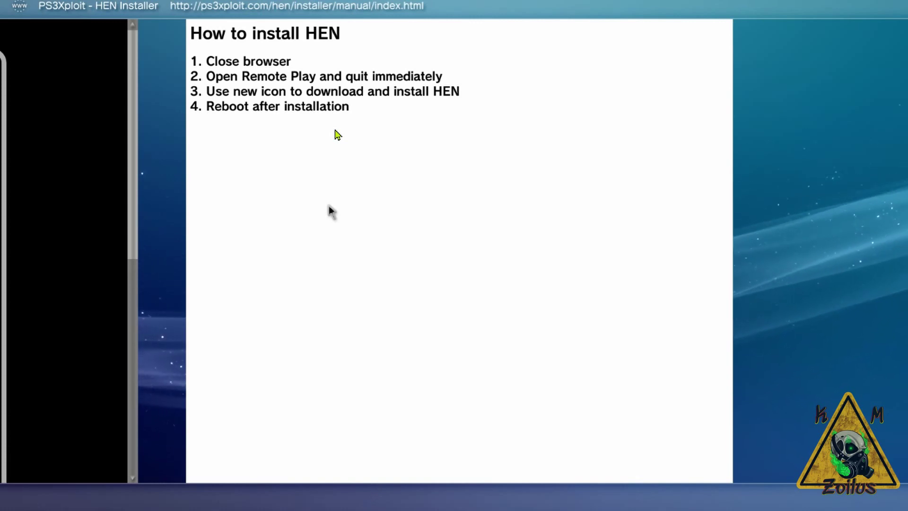
pyautogui.press('Escape')
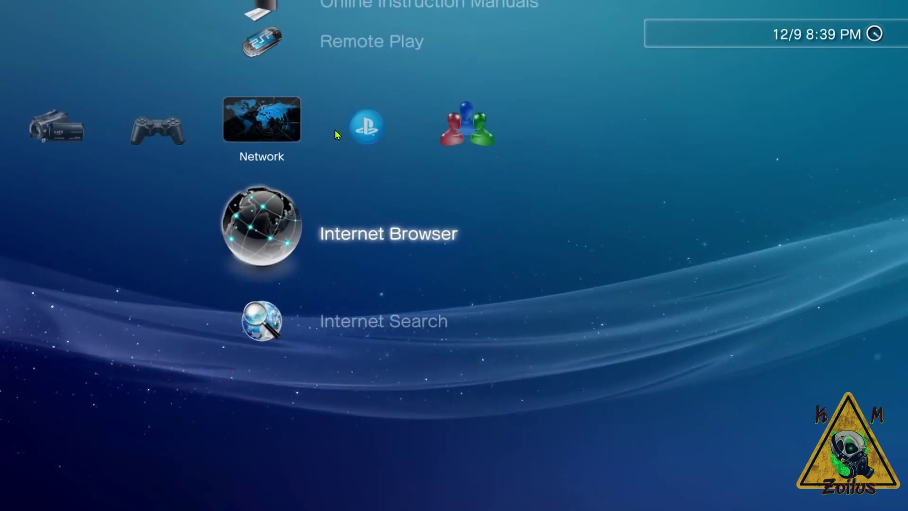
# Start Remote Play from the console's Network category and quit it immediately.
pyautogui.press('Right')
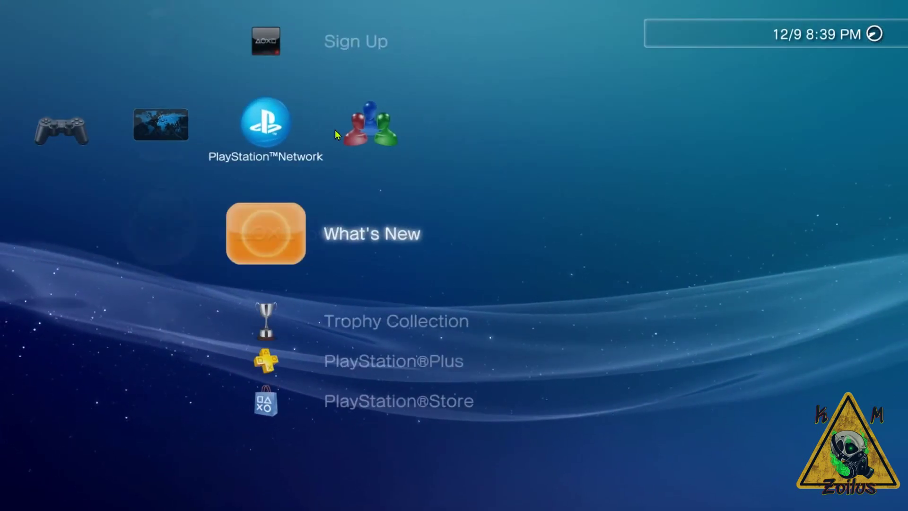
pyautogui.press('Left')
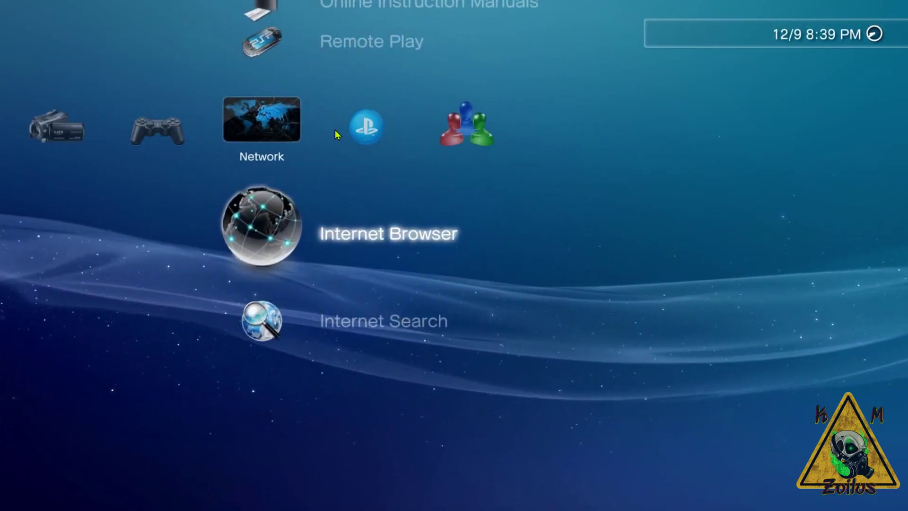
pyautogui.press('Up')
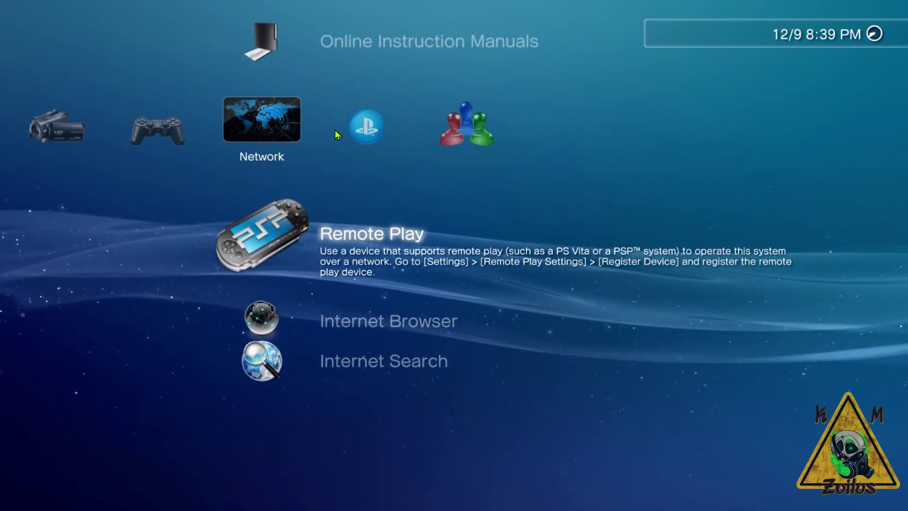
pyautogui.press('Return')
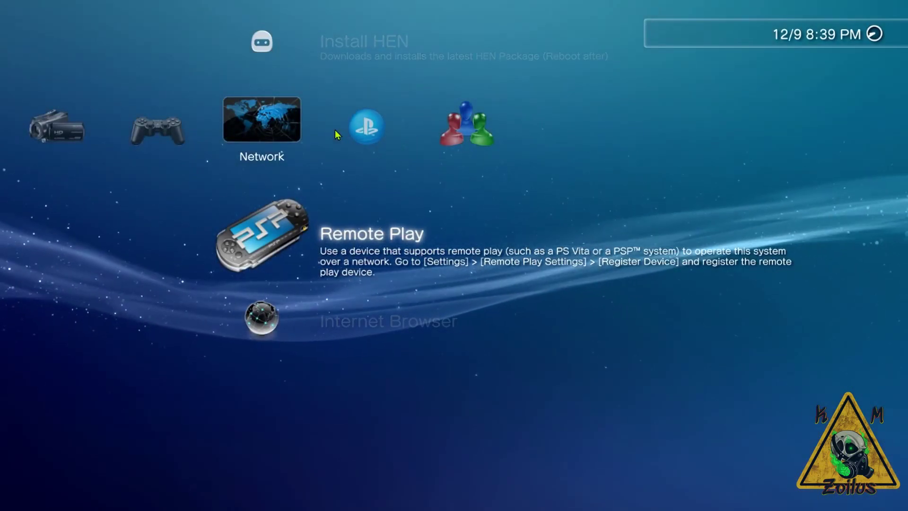
# Download and install the latest HEN package with the Network category's Install HEN entry, then return to the console menu.
pyautogui.press('Up')
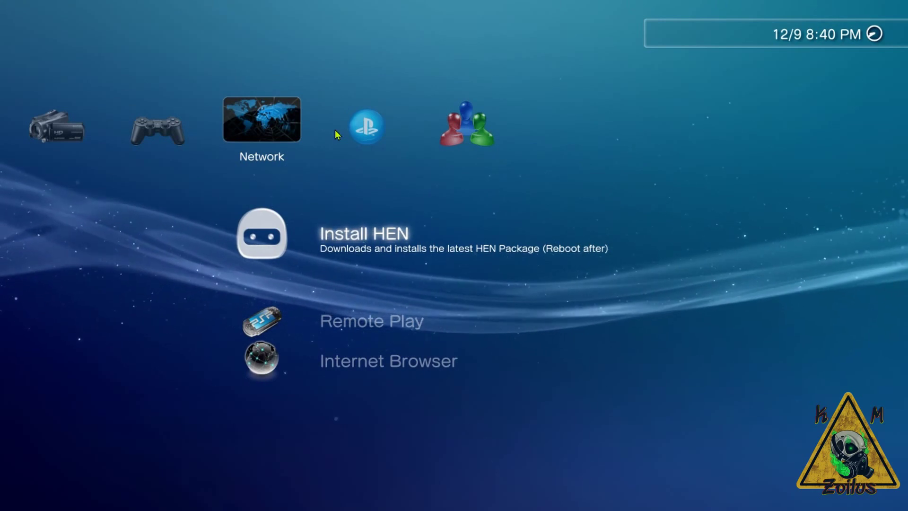
pyautogui.press('Return')
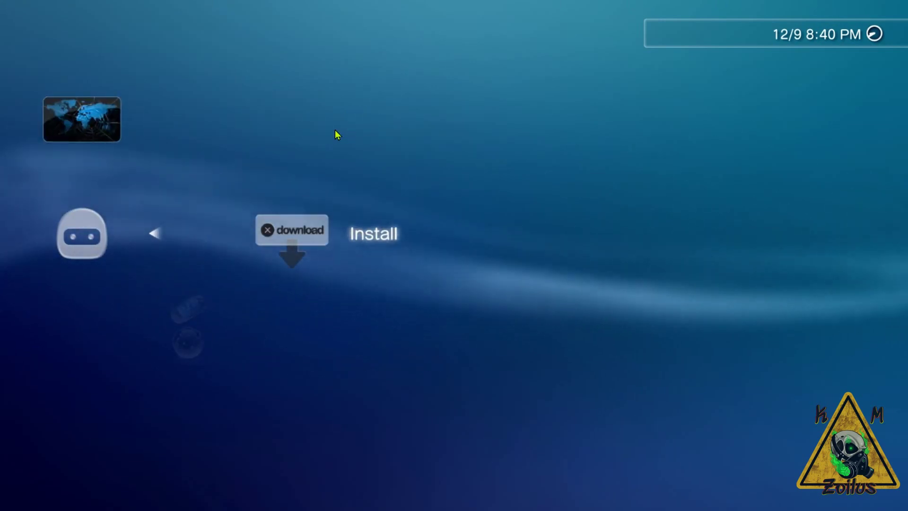
pyautogui.press('Return')
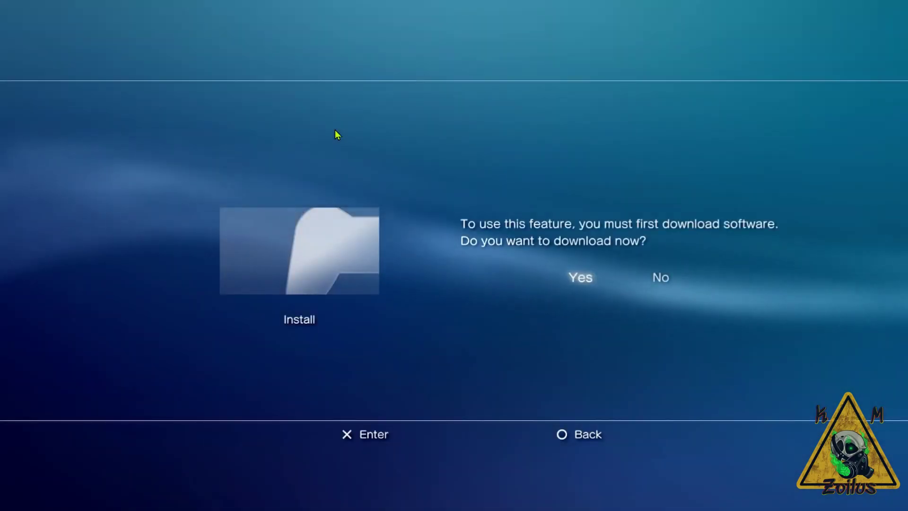
pyautogui.press('Return')
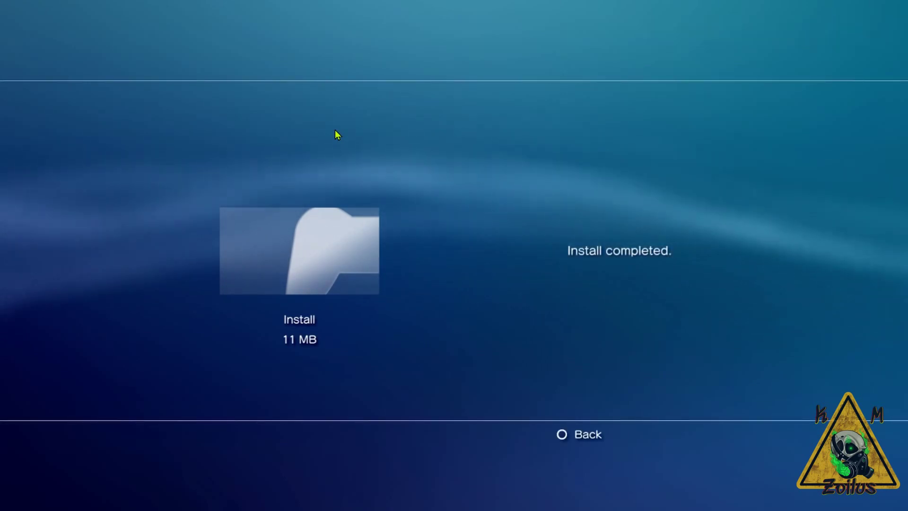
pyautogui.press('Escape')
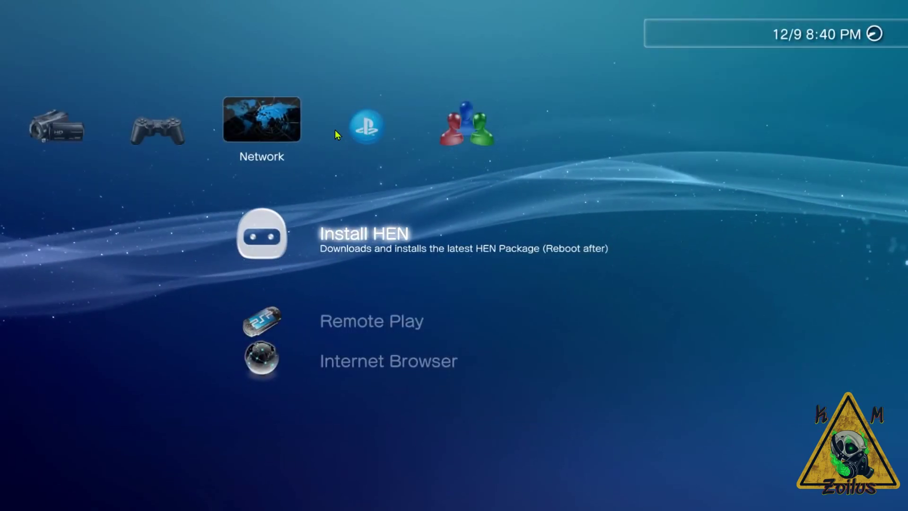
# Turn off the console system and confirm the shutdown.
pyautogui.press('Return')
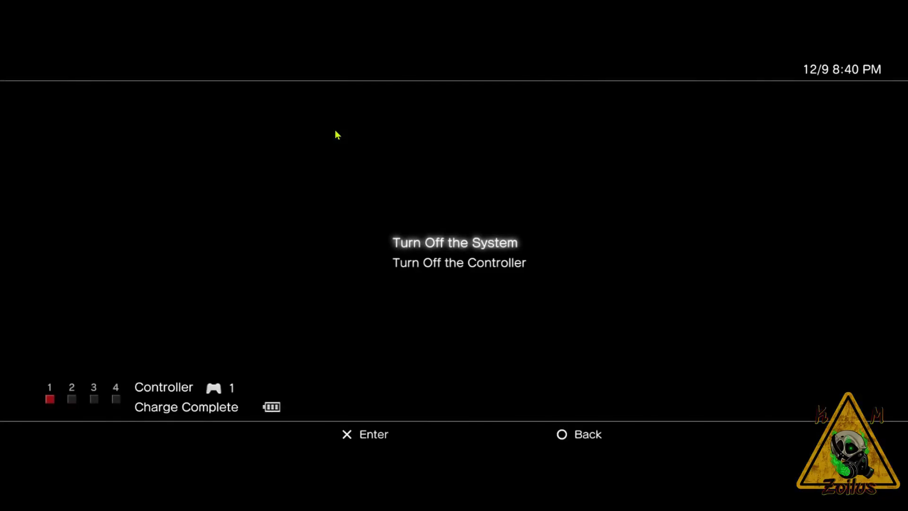
pyautogui.press('Return')
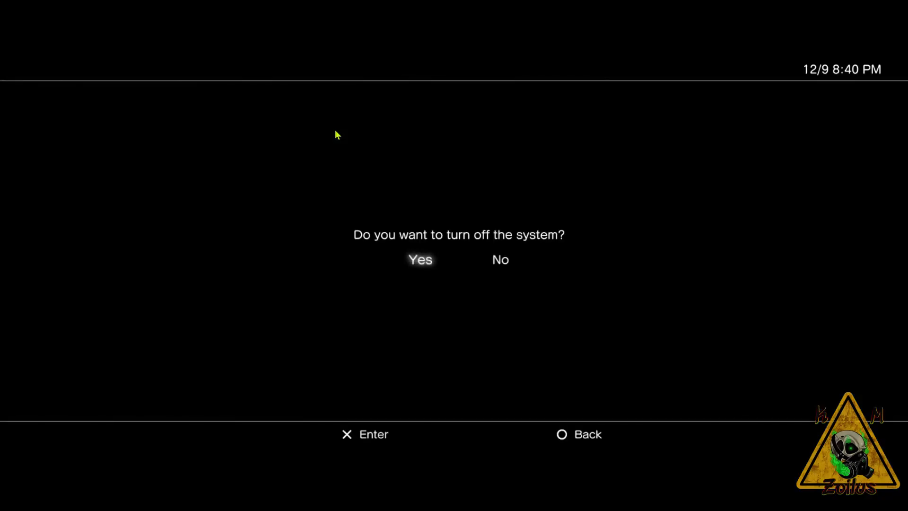
pyautogui.press('Return')
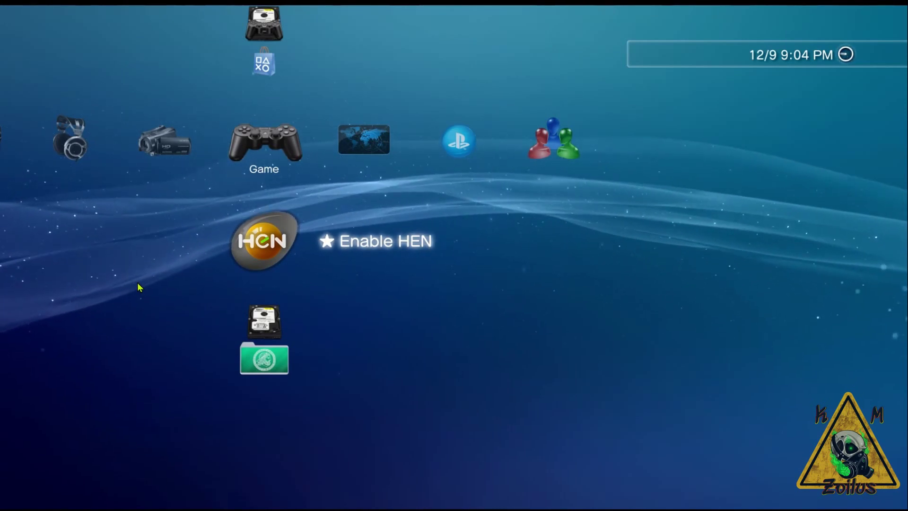
# Enable HEN from the Game category and look through the Package Manager and webMAN Games entries.
pyautogui.press('Return')
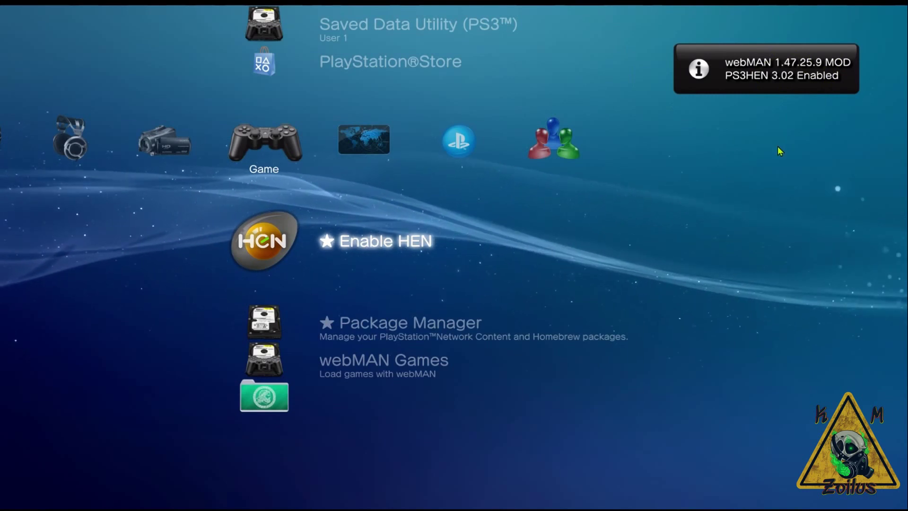
pyautogui.press('Down')
pyautogui.press('Down')
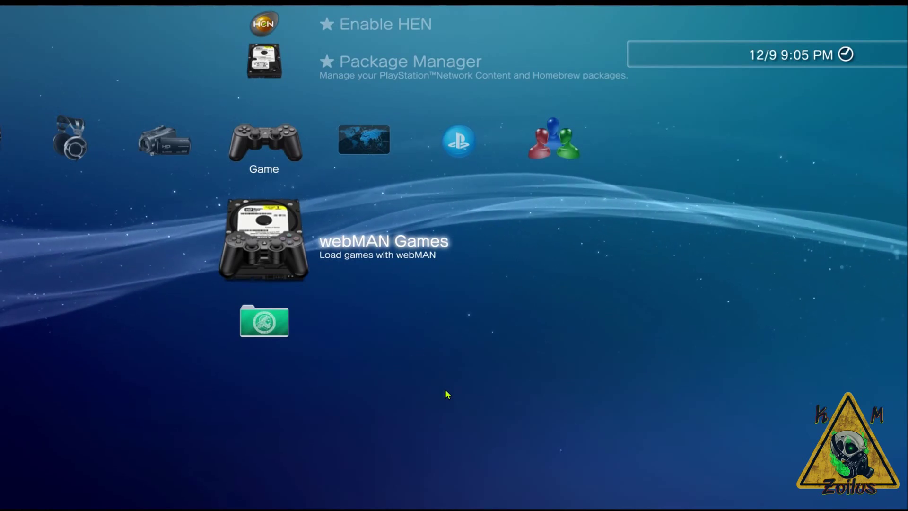
pyautogui.press('Up')
pyautogui.press('Up')
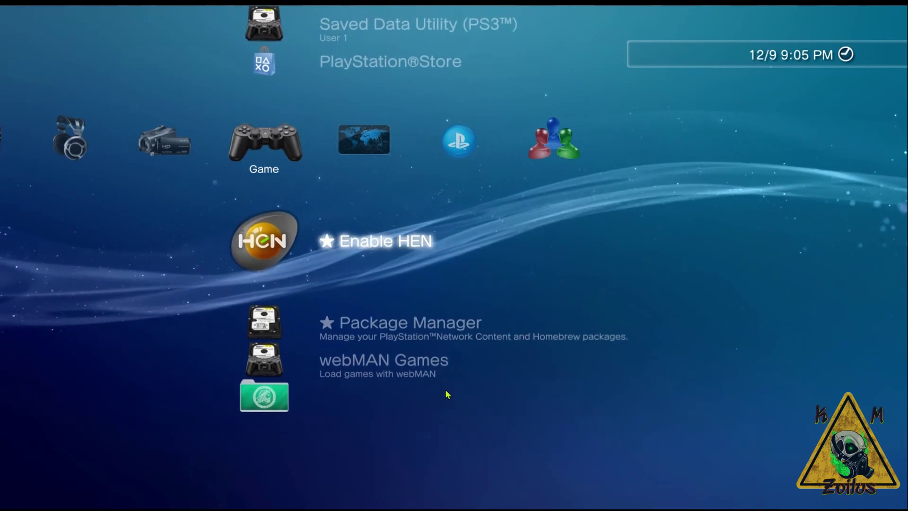